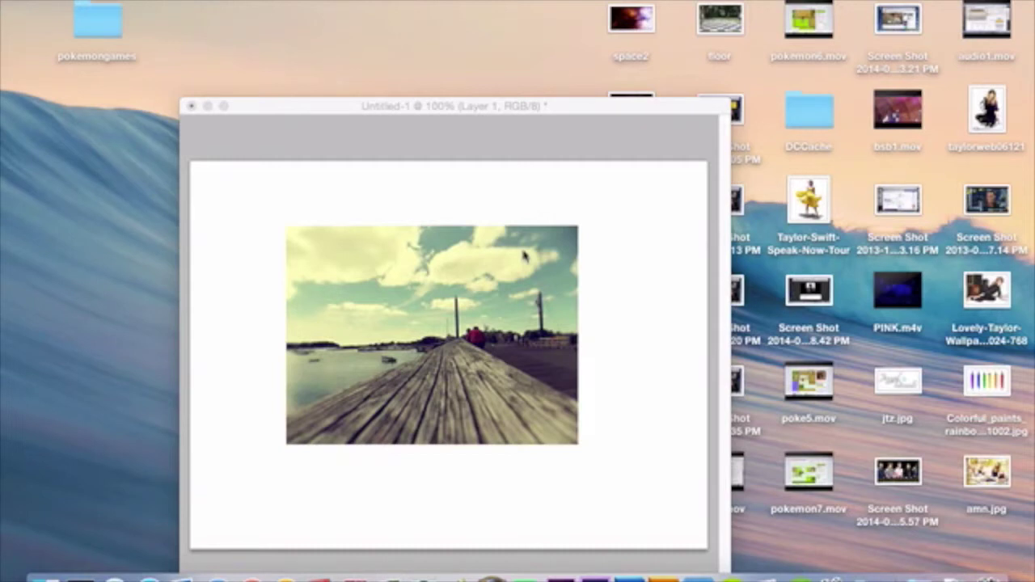
Draw the custom banner shape with inward-curving sides across the upper part of the photo, spanning nearly its full width.
{"action": "left_click", "coordinate": [459, 106]}
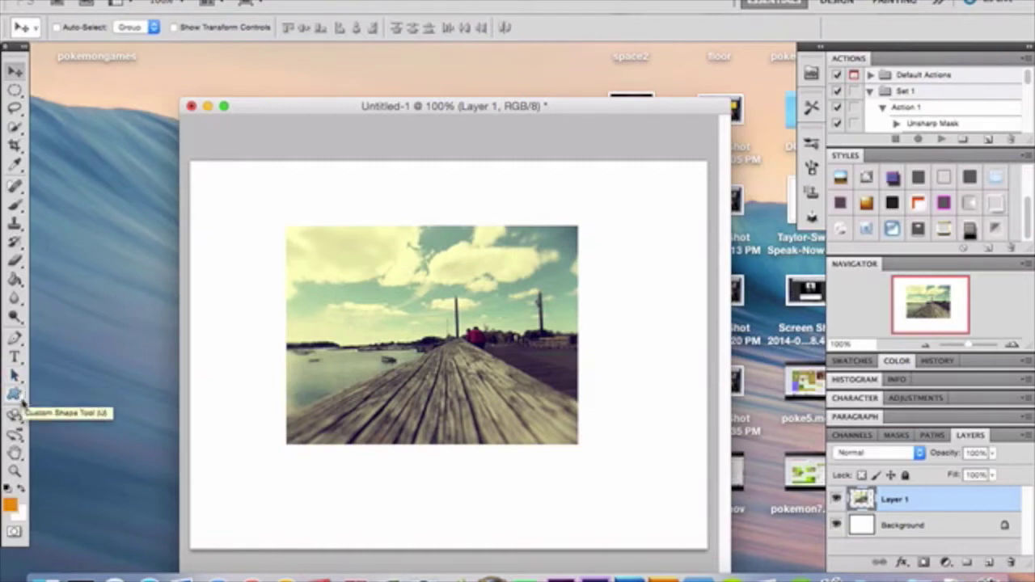
{"action": "left_click_drag", "start_coordinate": [15, 394], "coordinate": [70, 473]}
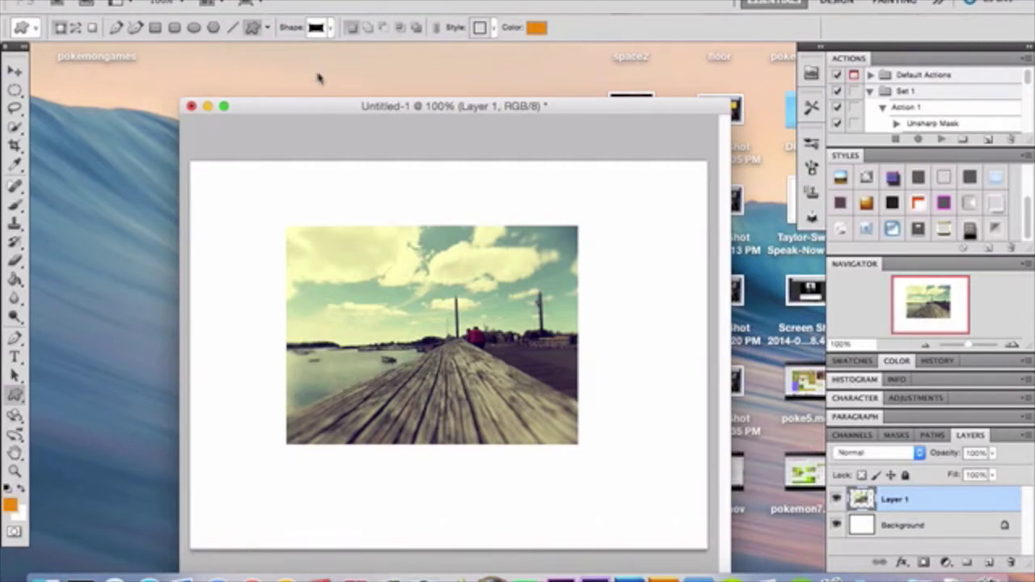
{"action": "left_click", "coordinate": [320, 29]}
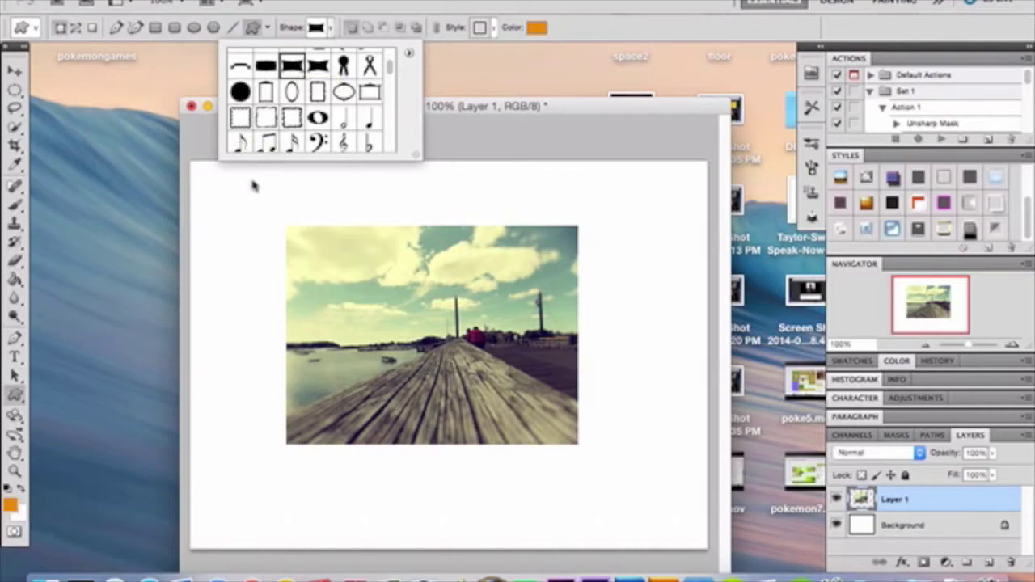
{"action": "left_click", "coordinate": [292, 232]}
{"action": "mouse_move", "coordinate": [293, 233]}
{"action": "left_mouse_down"}
{"action": "mouse_move", "coordinate": [396, 309]}
{"action": "mouse_move", "coordinate": [490, 334]}
{"action": "mouse_move", "coordinate": [550, 377]}
{"action": "mouse_move", "coordinate": [579, 439]}
{"action": "left_mouse_up"}
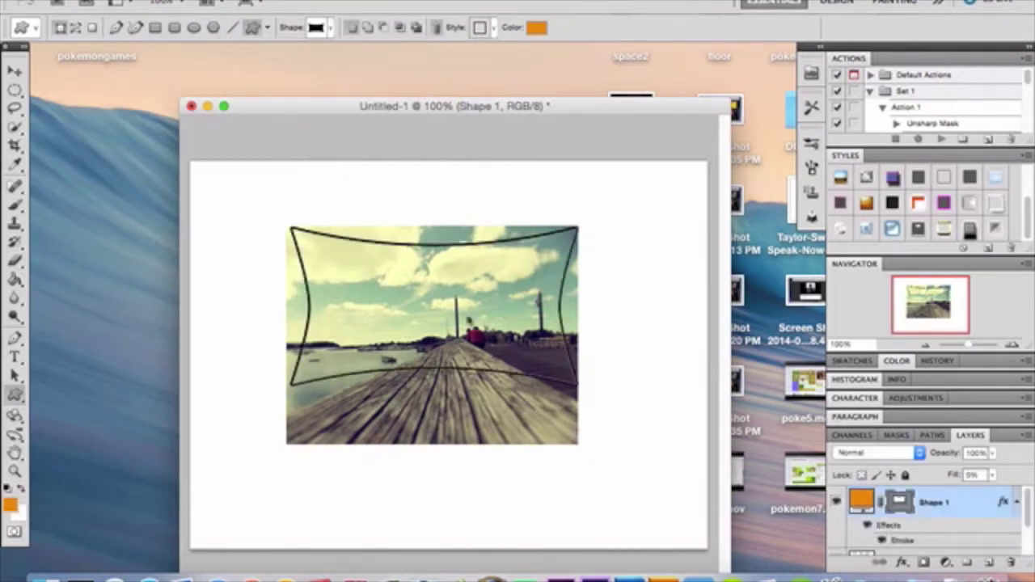
Move the banner shape slightly down and align it horizontally with the photo's edges.
{"action": "left_click", "coordinate": [16, 72]}
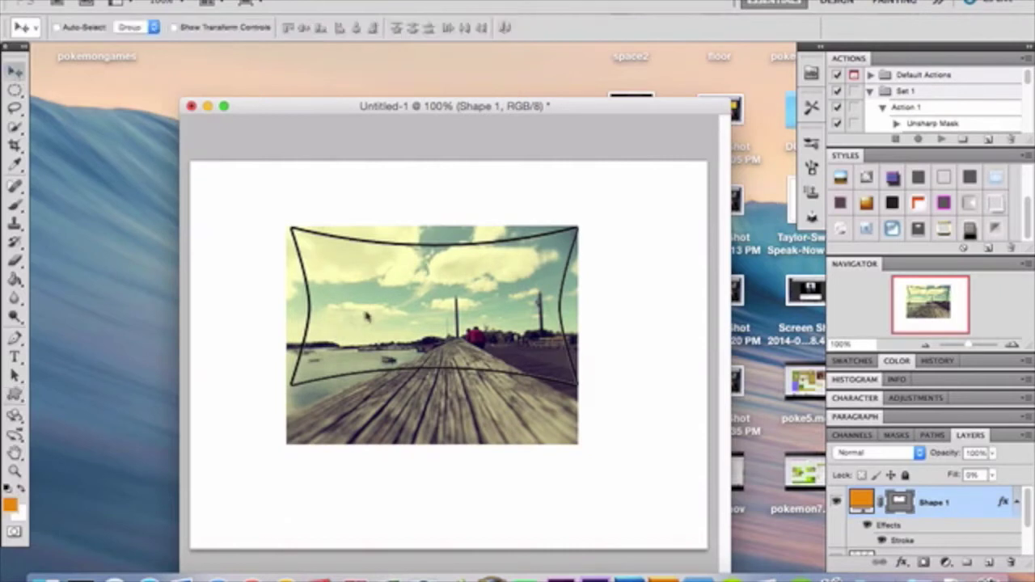
{"action": "left_click_drag", "start_coordinate": [397, 319], "coordinate": [396, 326]}
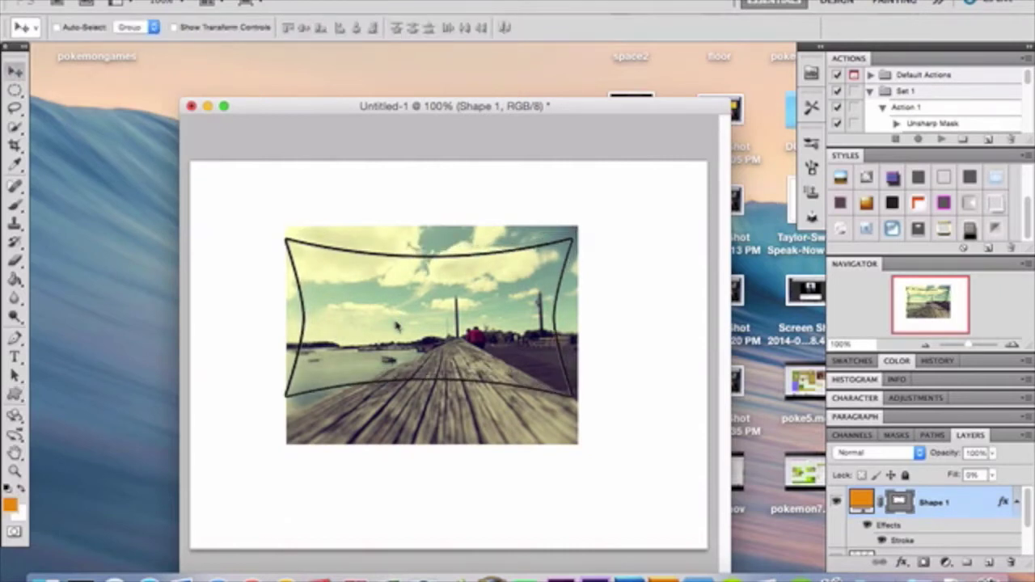
{"action": "key", "text": "Right"}
{"action": "key", "text": "Right"}
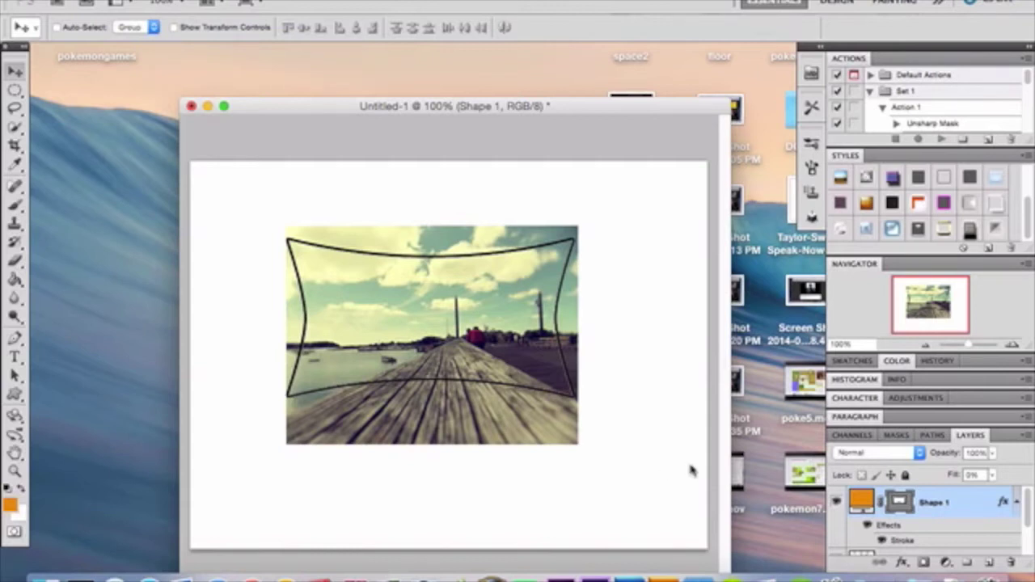
Load the banner shape's outline as a selection and add it as a layer mask to Layer 1.
{"action": "left_click", "coordinate": [904, 510], "text": "super"}
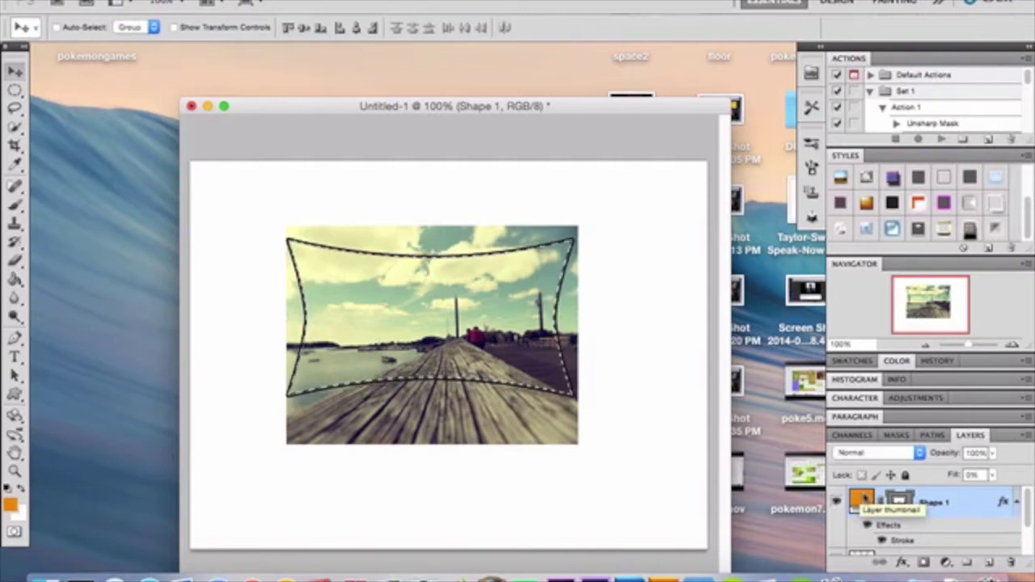
{"action": "scroll", "coordinate": [937, 538], "scroll_direction": "down", "scroll_amount": 2}
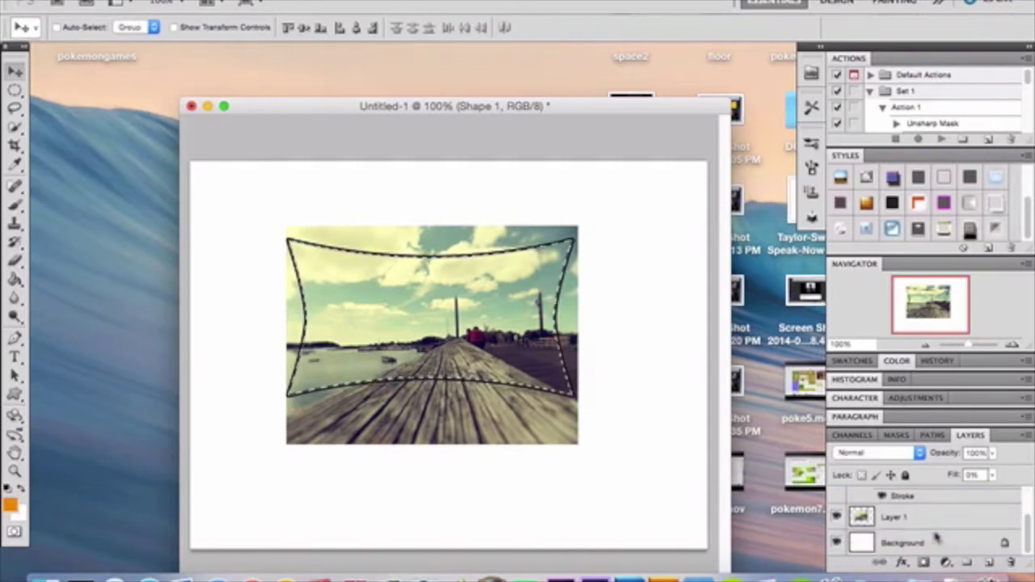
{"action": "left_click", "coordinate": [921, 522]}
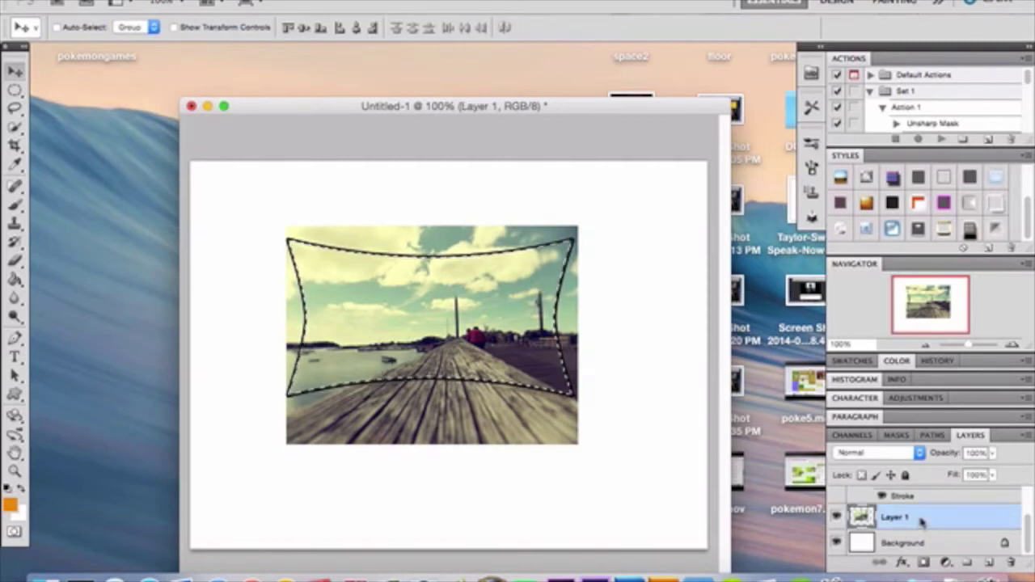
{"action": "left_click", "coordinate": [924, 564]}
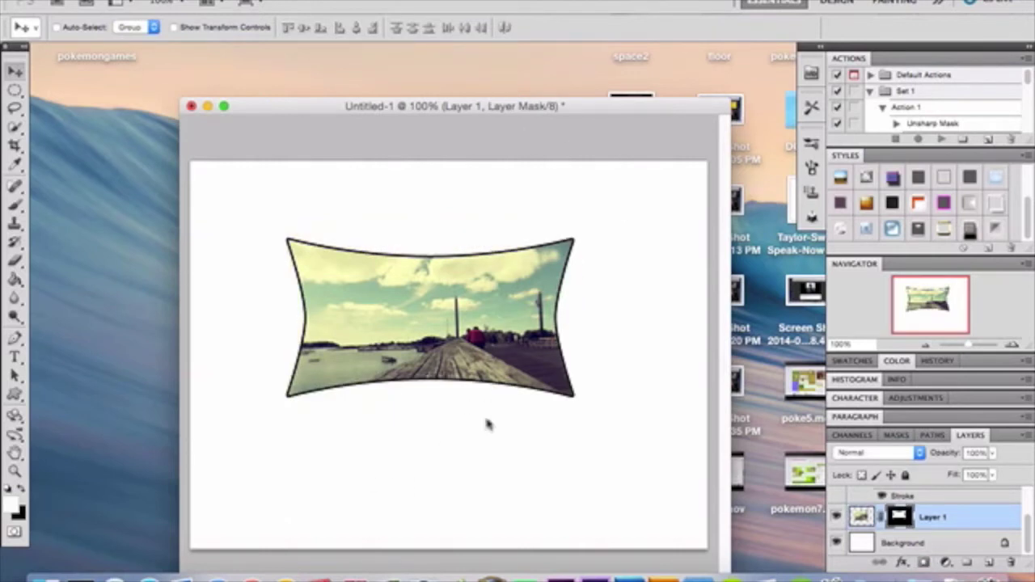
Open the Stroke settings in the Shape 1 layer's style.
{"action": "scroll", "coordinate": [867, 537], "scroll_direction": "up", "scroll_amount": 2}
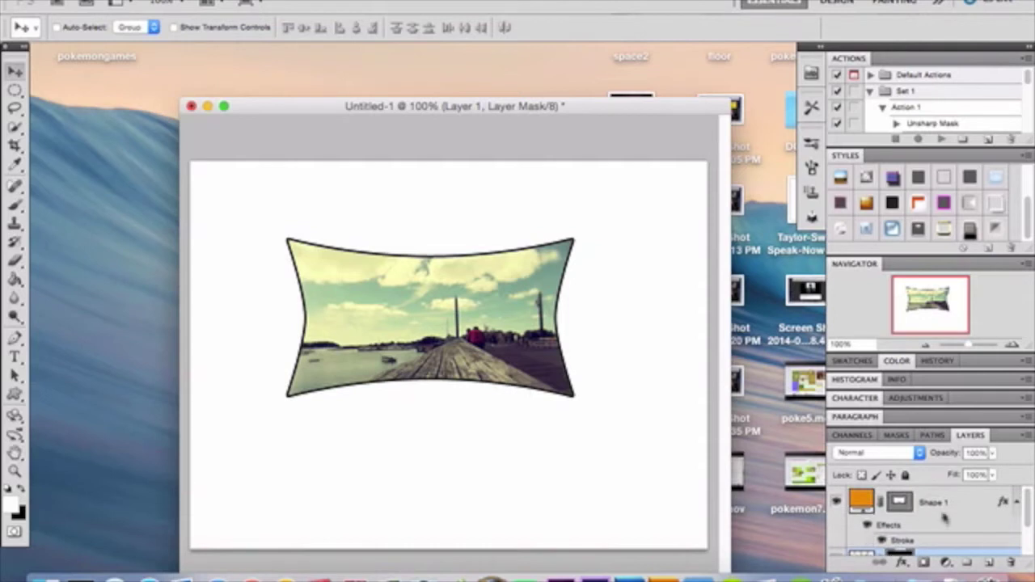
{"action": "left_click", "coordinate": [966, 513]}
{"action": "double_click", "coordinate": [966, 513]}
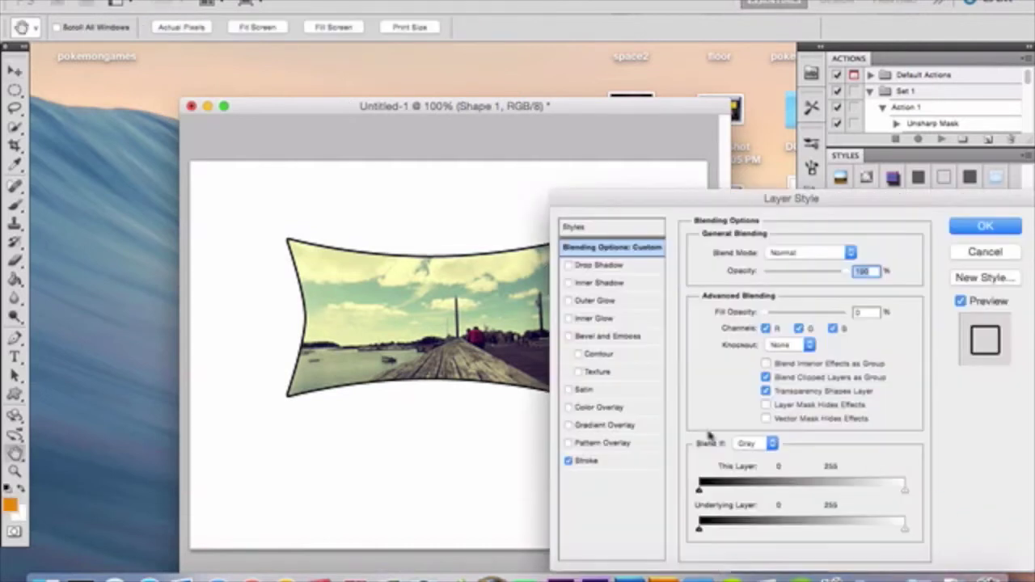
{"action": "left_click", "coordinate": [628, 461]}
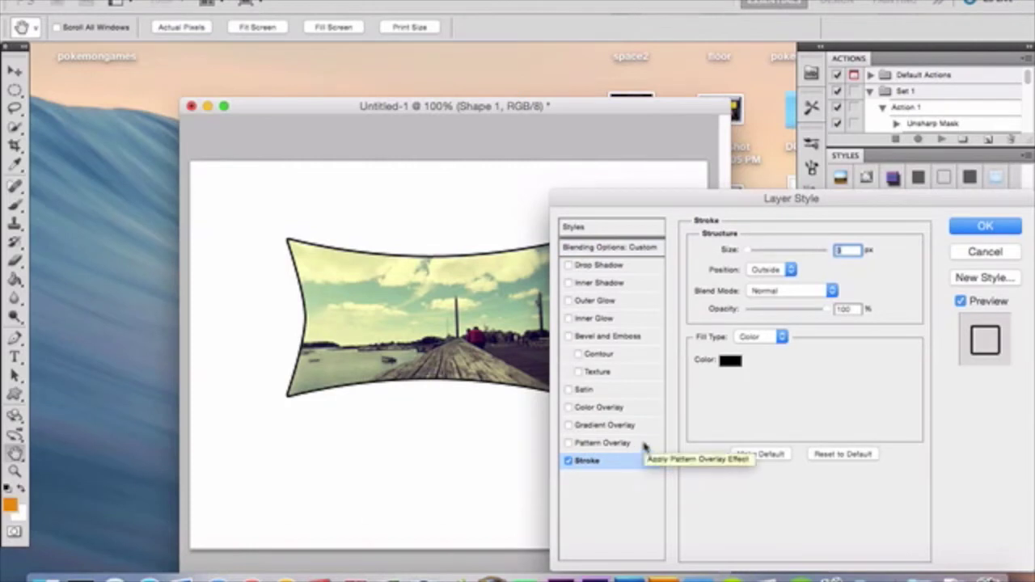
{"action": "key", "text": "Return"}
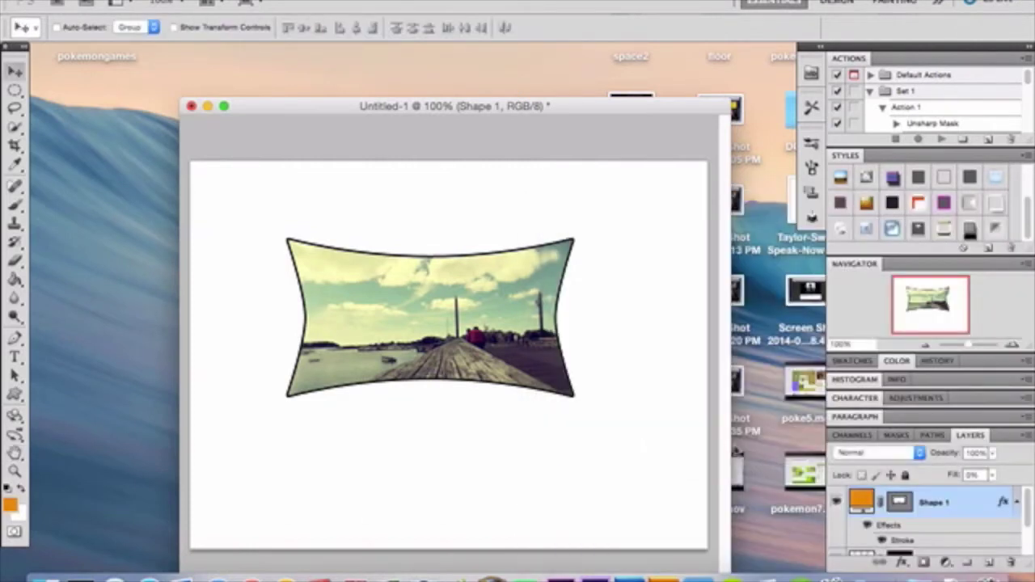
Set the banner shape layer's stroke size to 5 px.
{"action": "double_click", "coordinate": [956, 505]}
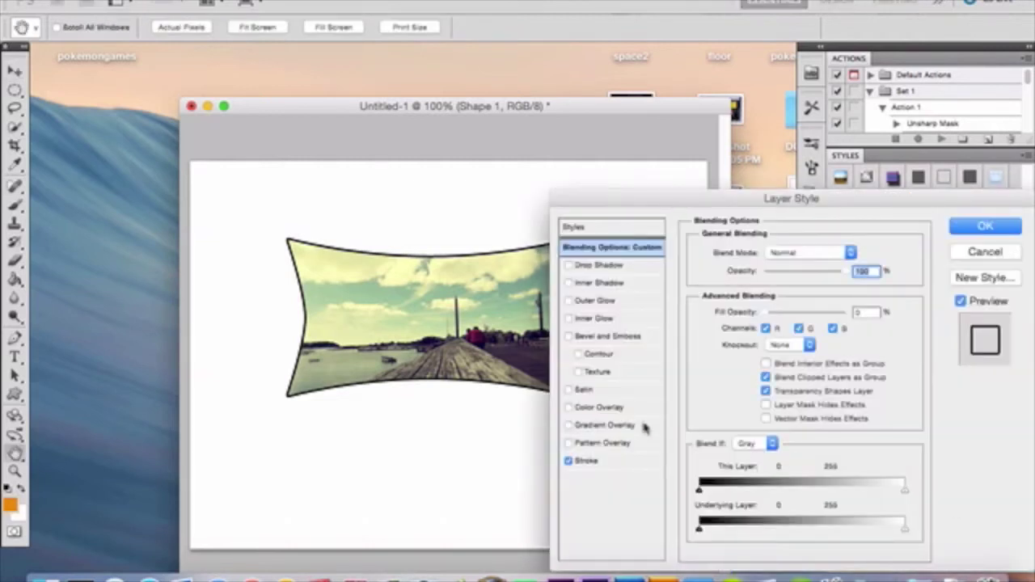
{"action": "left_click", "coordinate": [623, 461]}
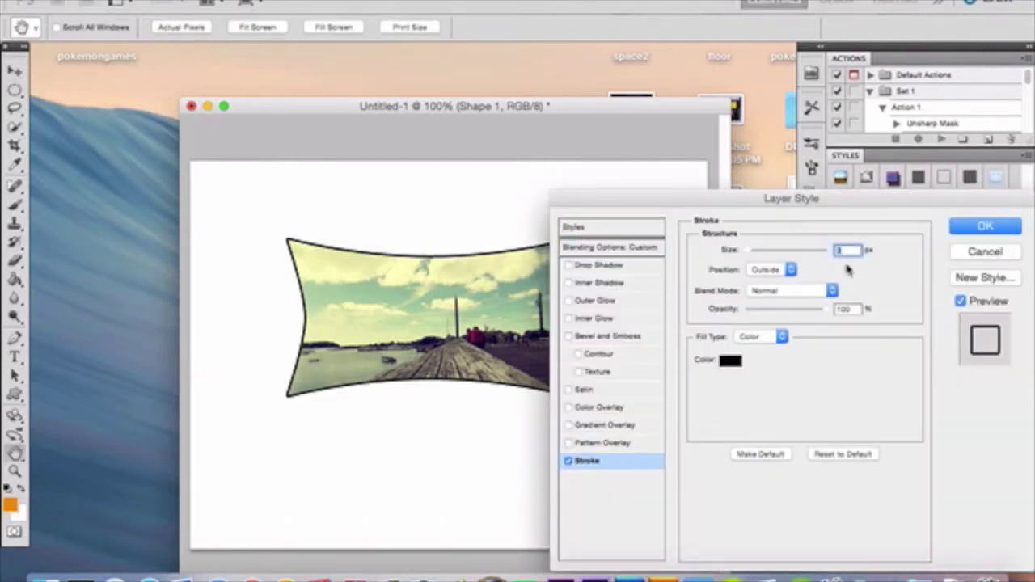
{"action": "type", "text": "5"}
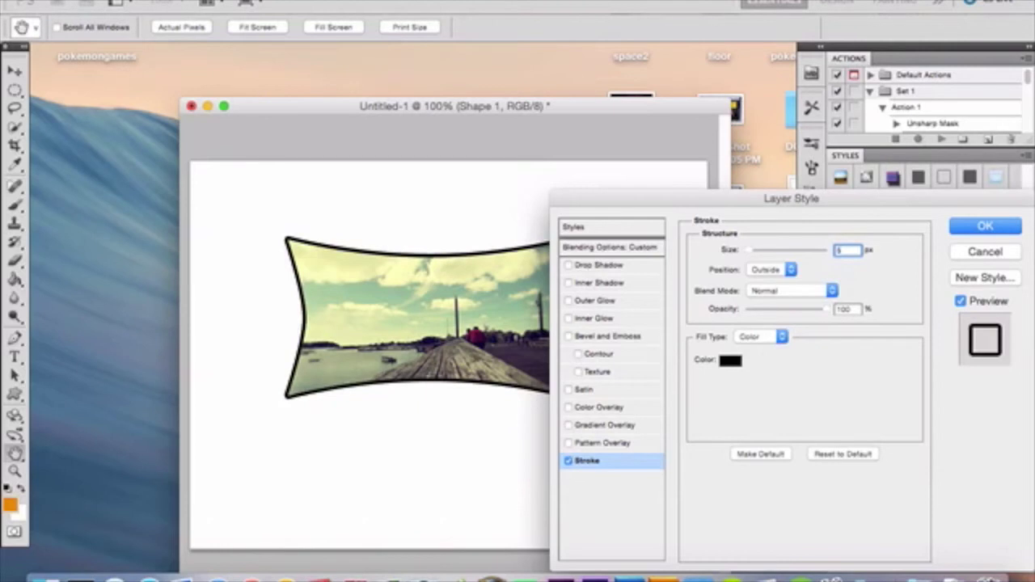
{"action": "key", "text": "Return"}
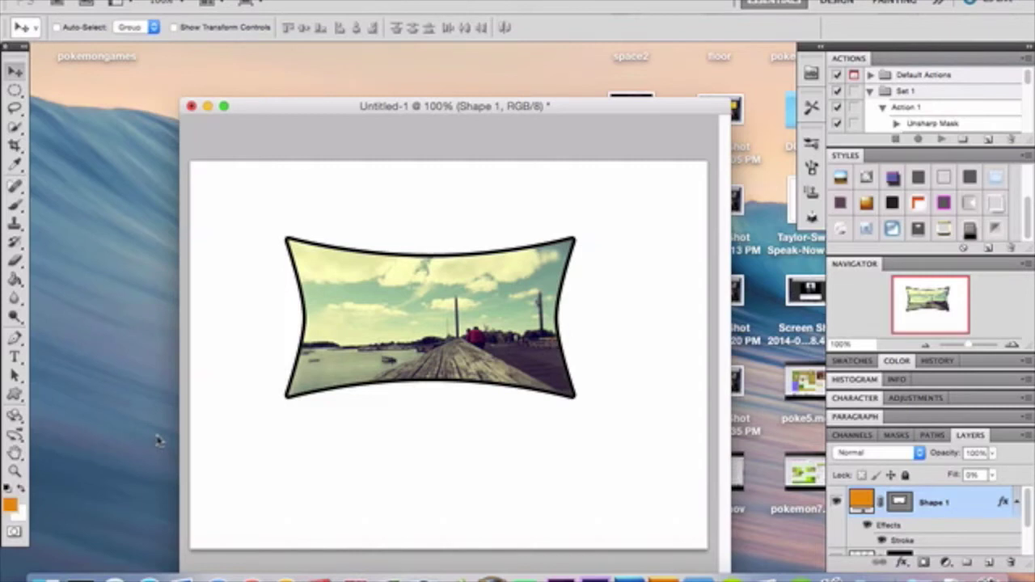
Remove the banner shape layer and delete Layer 1's layer mask.
{"action": "key", "text": "super+z"}
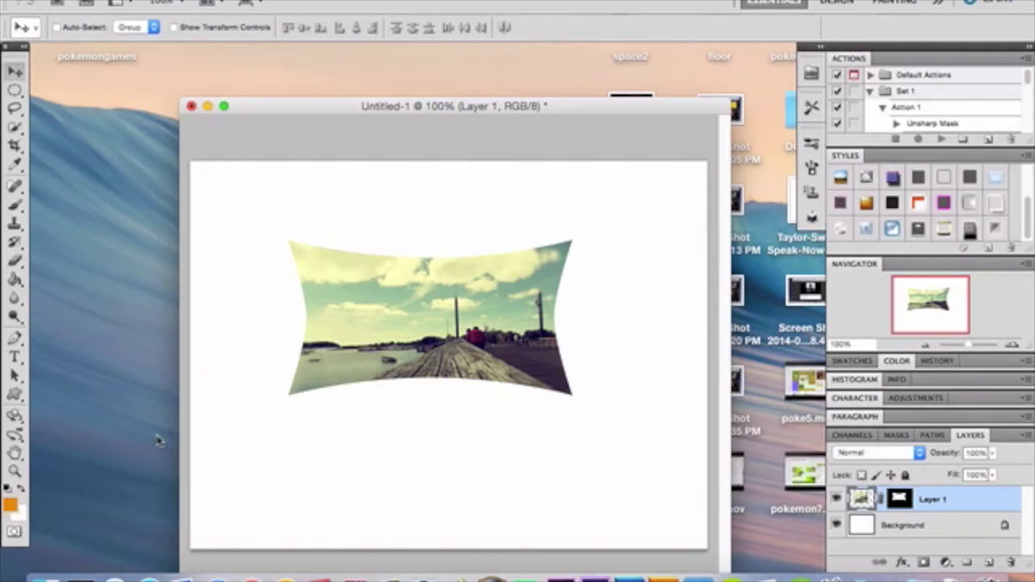
{"action": "left_click", "coordinate": [904, 501]}
{"action": "right_click", "coordinate": [909, 501]}
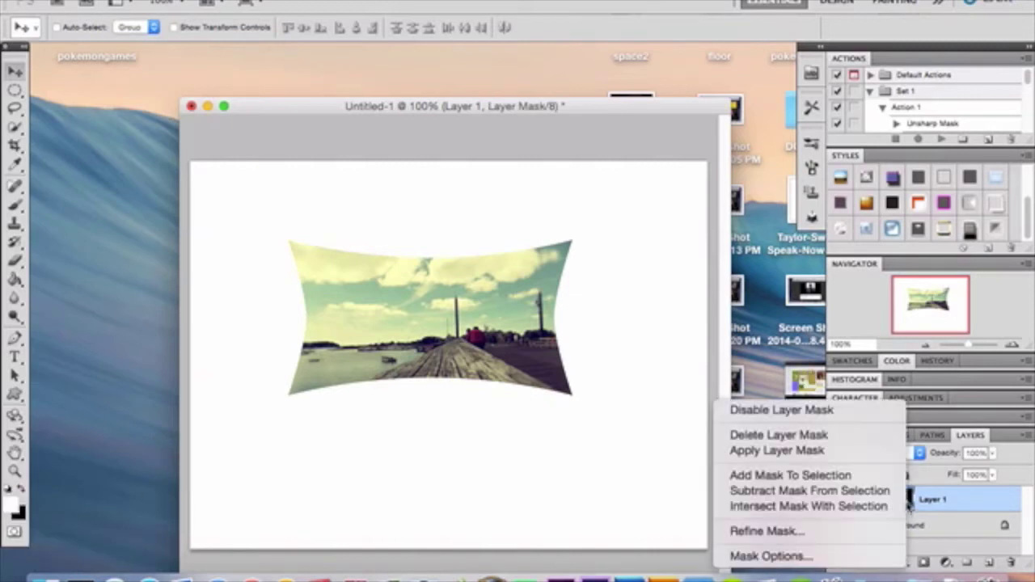
{"action": "left_click", "coordinate": [841, 437]}
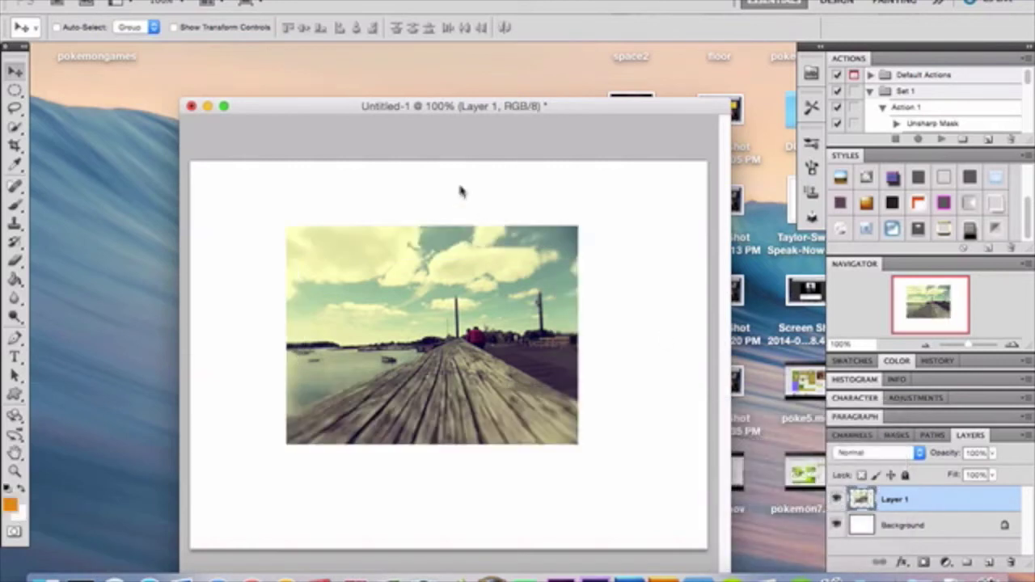
Draw a Puzzle 4 custom shape over the middle of the photo, nearly as tall as the photo.
{"action": "left_click", "coordinate": [16, 392]}
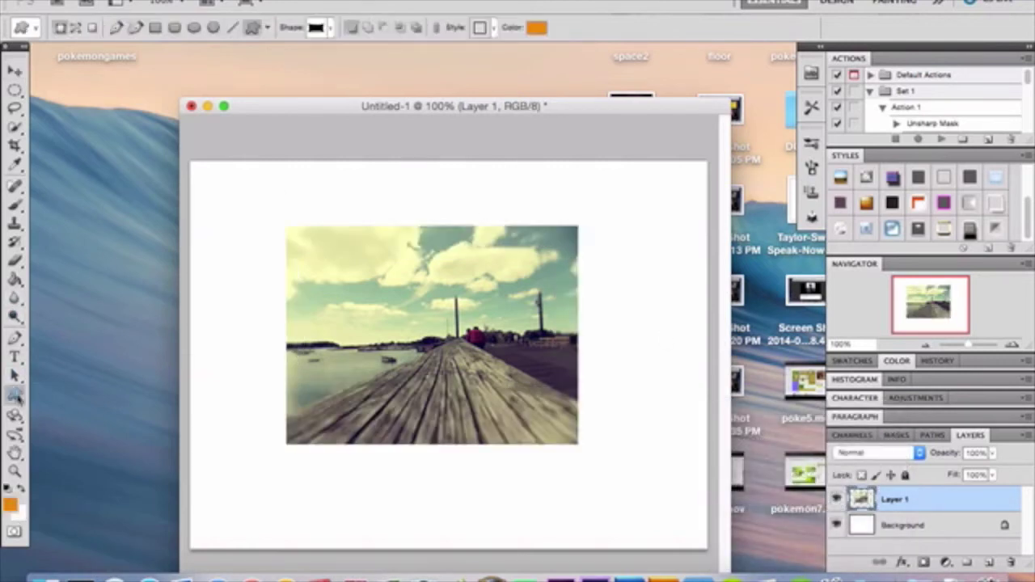
{"action": "left_click", "coordinate": [315, 28]}
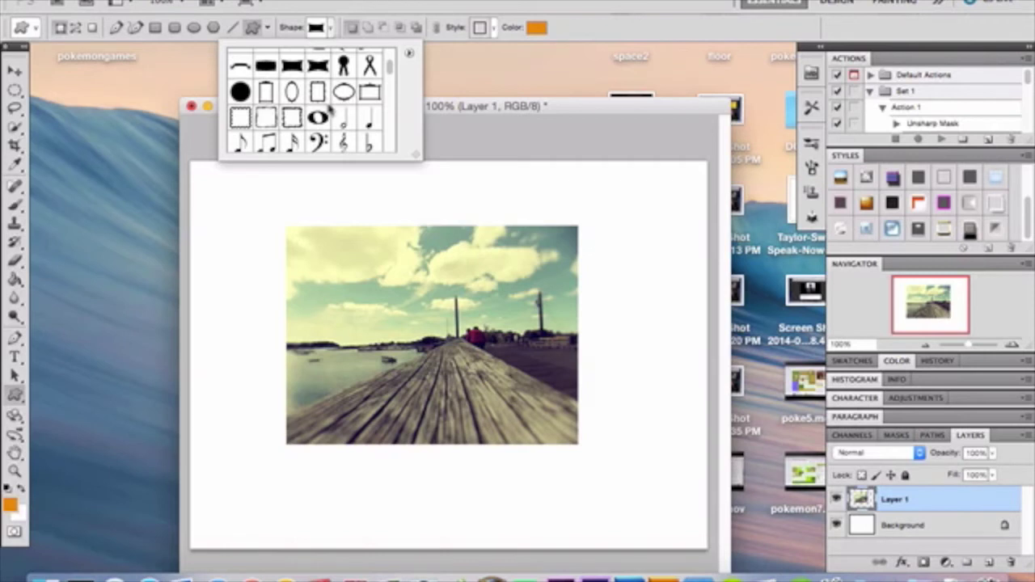
{"action": "left_click", "coordinate": [408, 53]}
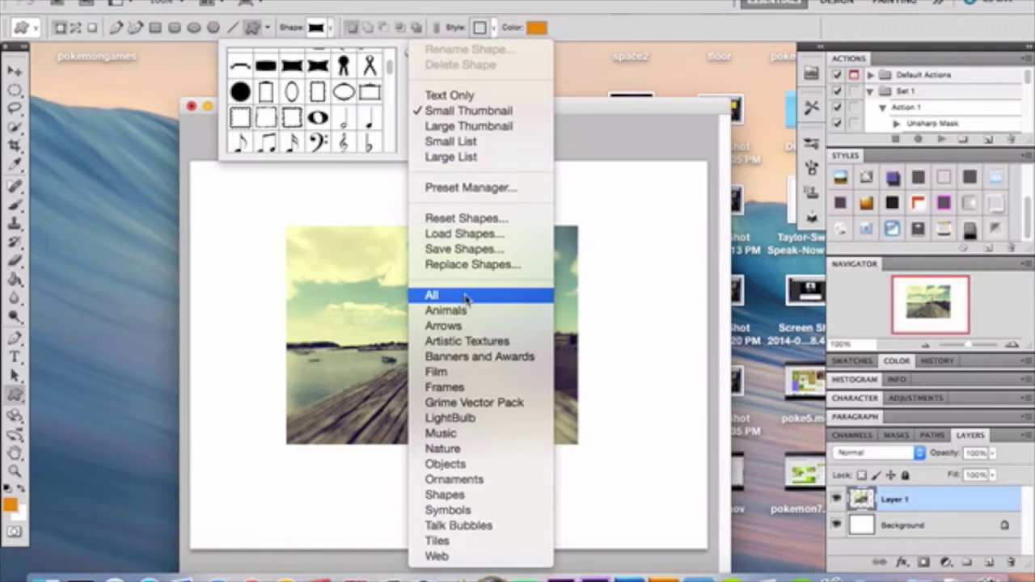
{"action": "left_click", "coordinate": [390, 74]}
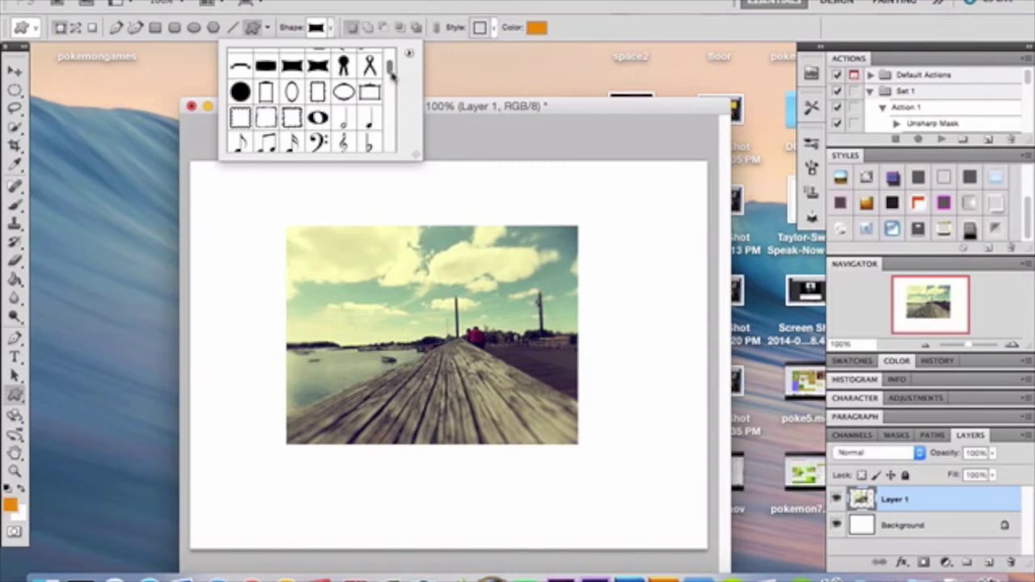
{"action": "left_click_drag", "start_coordinate": [391, 75], "coordinate": [390, 58]}
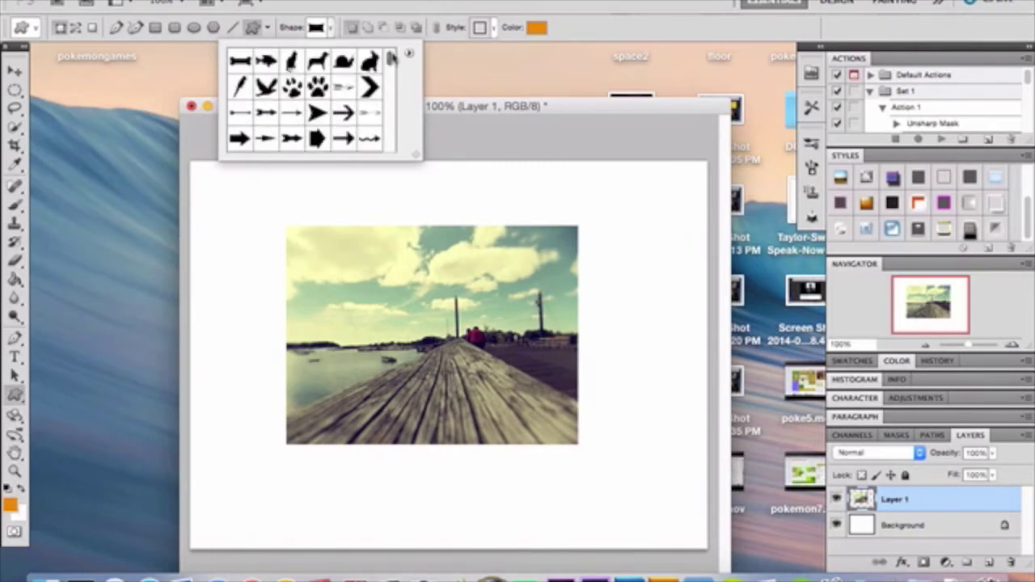
{"action": "scroll", "coordinate": [337, 97], "scroll_direction": "down", "scroll_amount": 6}
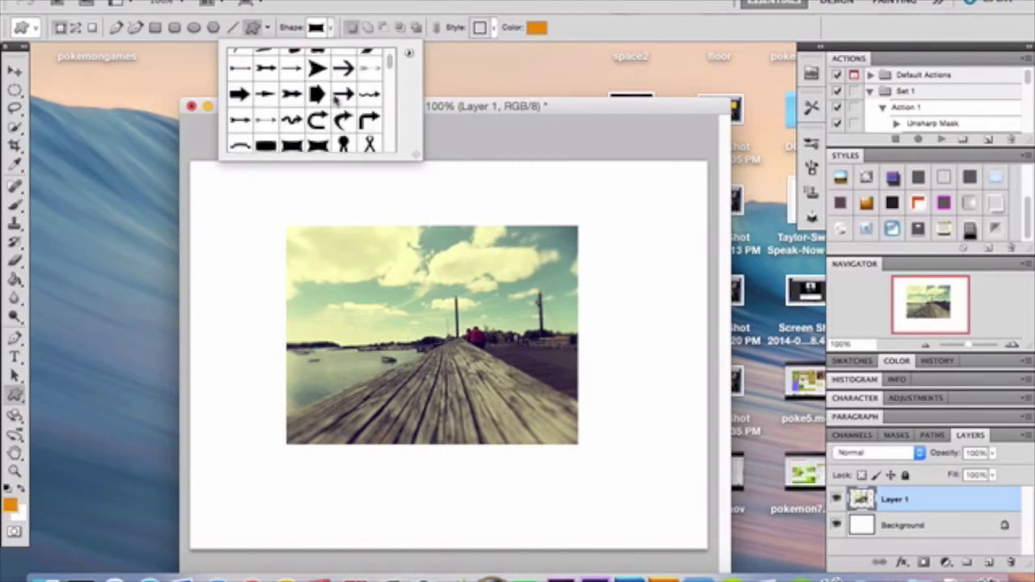
{"action": "scroll", "coordinate": [336, 97], "scroll_direction": "down", "scroll_amount": 8}
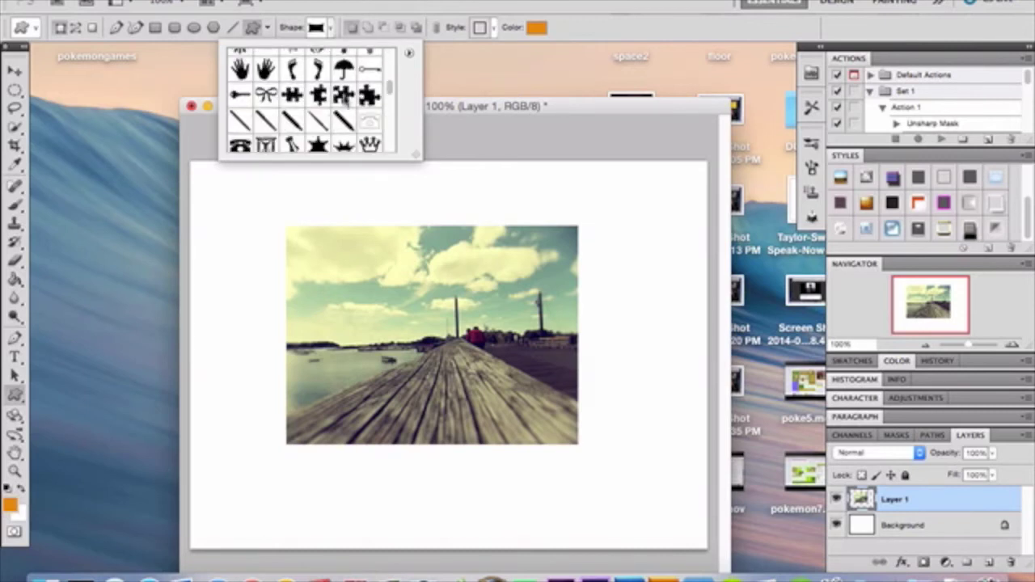
{"action": "left_click", "coordinate": [368, 95]}
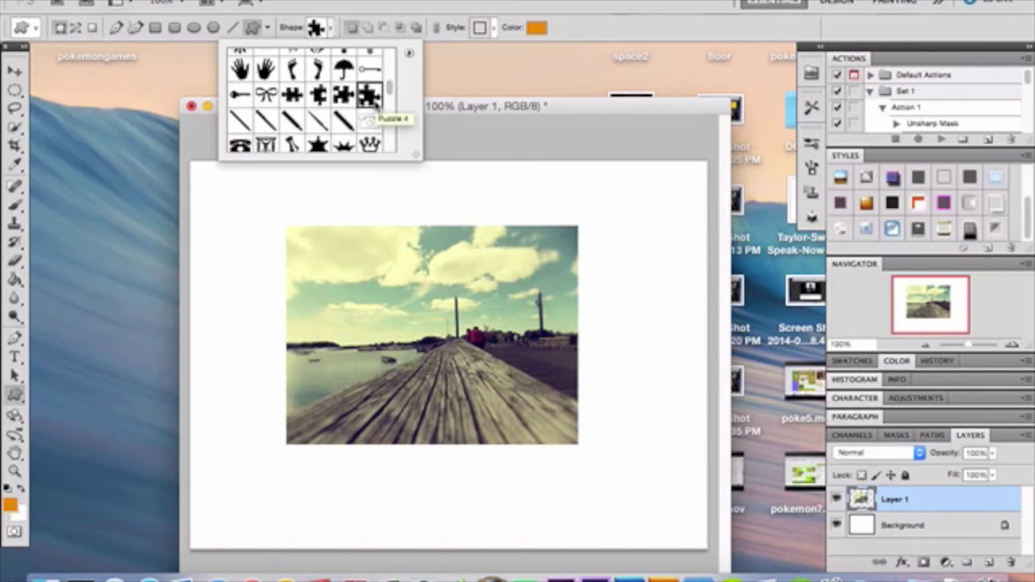
{"action": "double_click", "coordinate": [372, 96]}
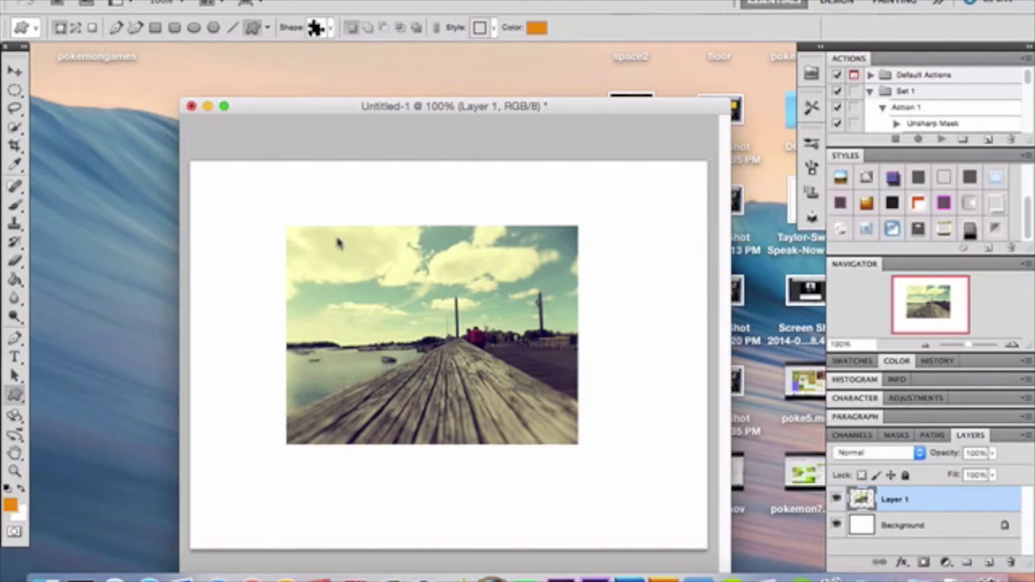
{"action": "left_click_drag", "start_coordinate": [338, 242], "coordinate": [556, 419]}
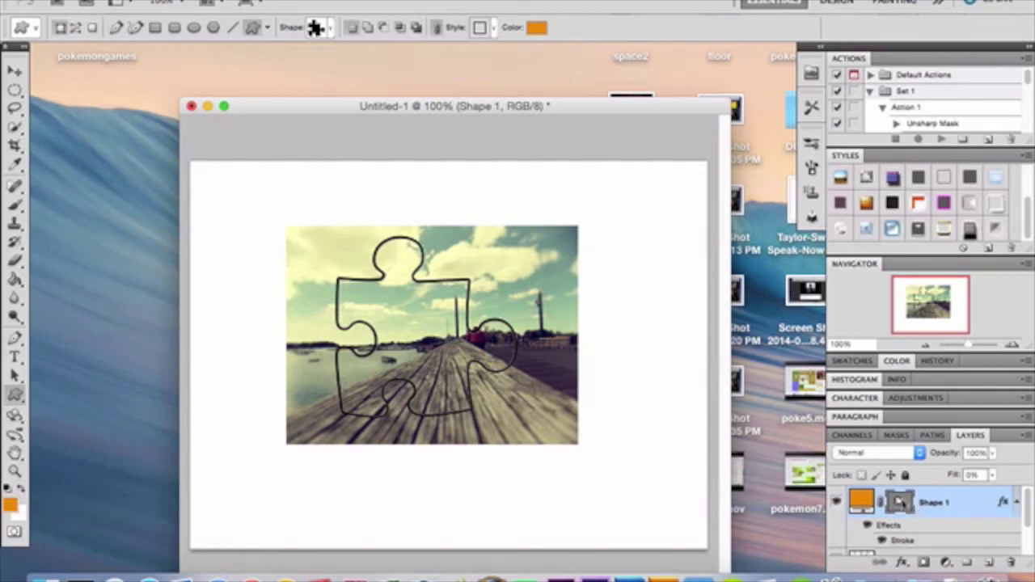
Load the puzzle shape's outline as a selection and mask Layer 1 with it.
{"action": "left_click", "coordinate": [900, 503], "text": "ctrl"}
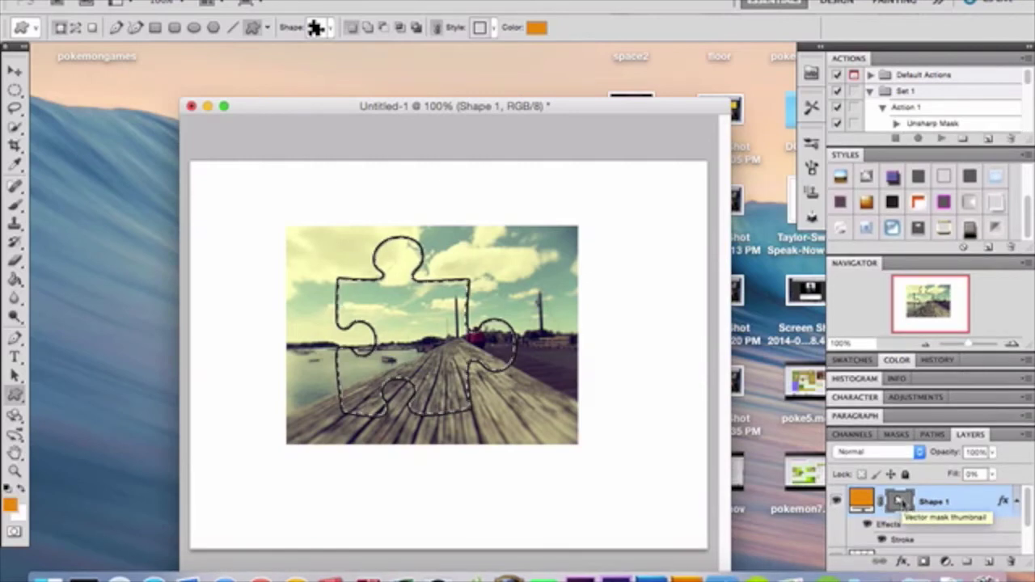
{"action": "scroll", "coordinate": [901, 505], "scroll_direction": "down", "scroll_amount": 2}
{"action": "scroll", "coordinate": [902, 505], "scroll_direction": "down", "scroll_amount": 1}
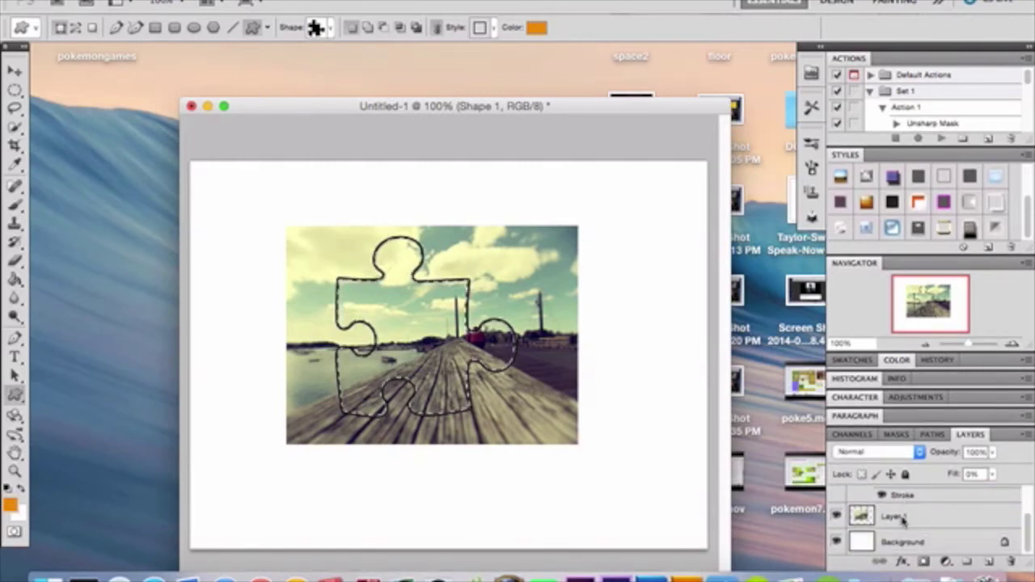
{"action": "left_click", "coordinate": [903, 518]}
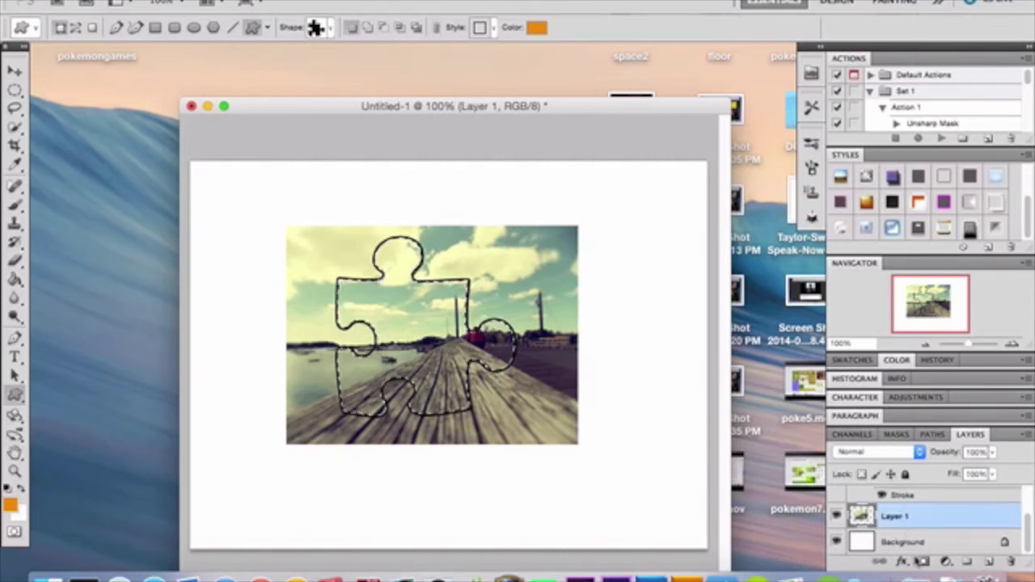
{"action": "left_click", "coordinate": [923, 562]}
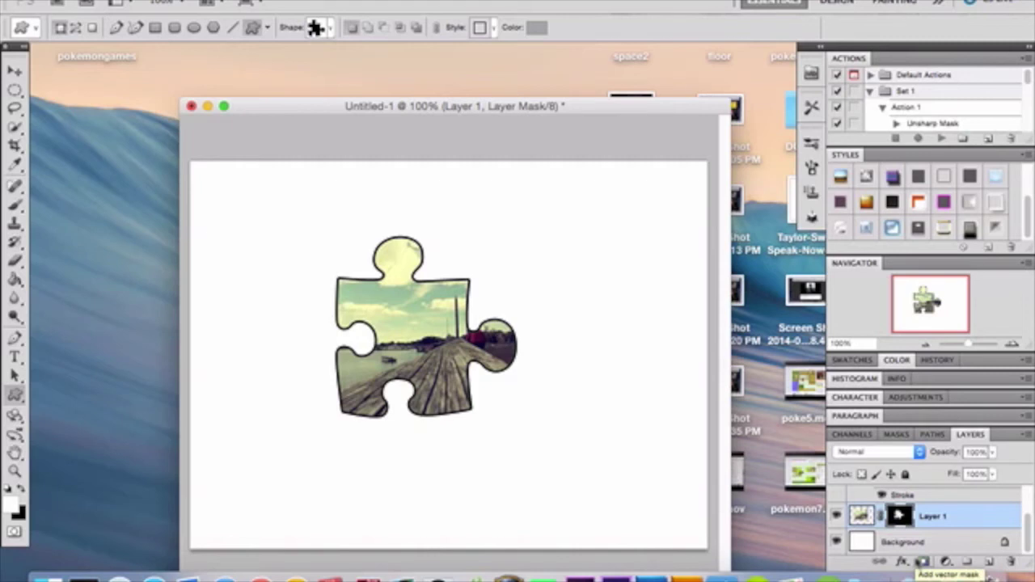
Delete the puzzle Shape 1 layer, keeping the masked photo layer.
{"action": "scroll", "coordinate": [922, 518], "scroll_direction": "up", "scroll_amount": 2}
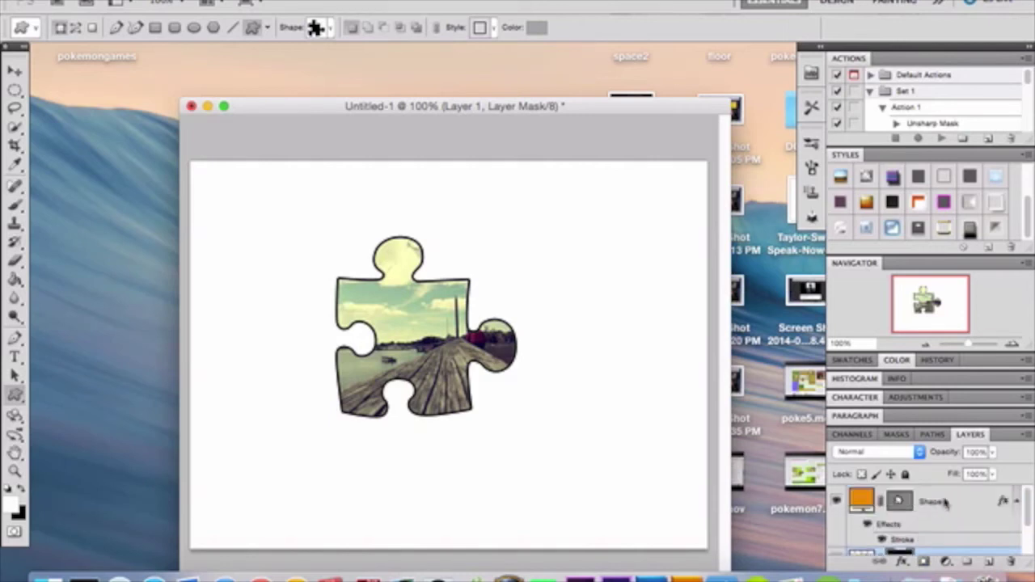
{"action": "left_click", "coordinate": [959, 502]}
{"action": "key", "text": "Delete"}
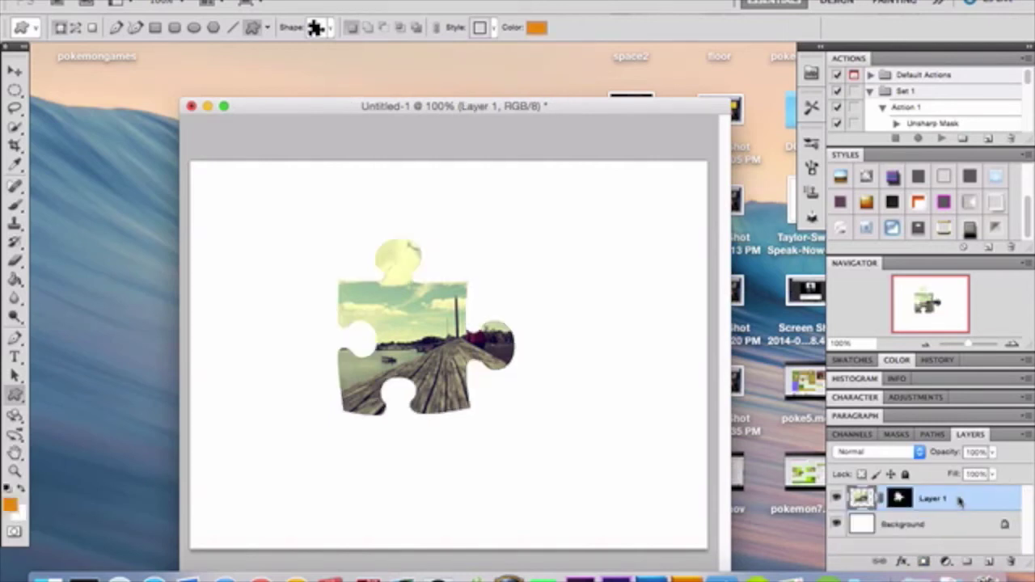